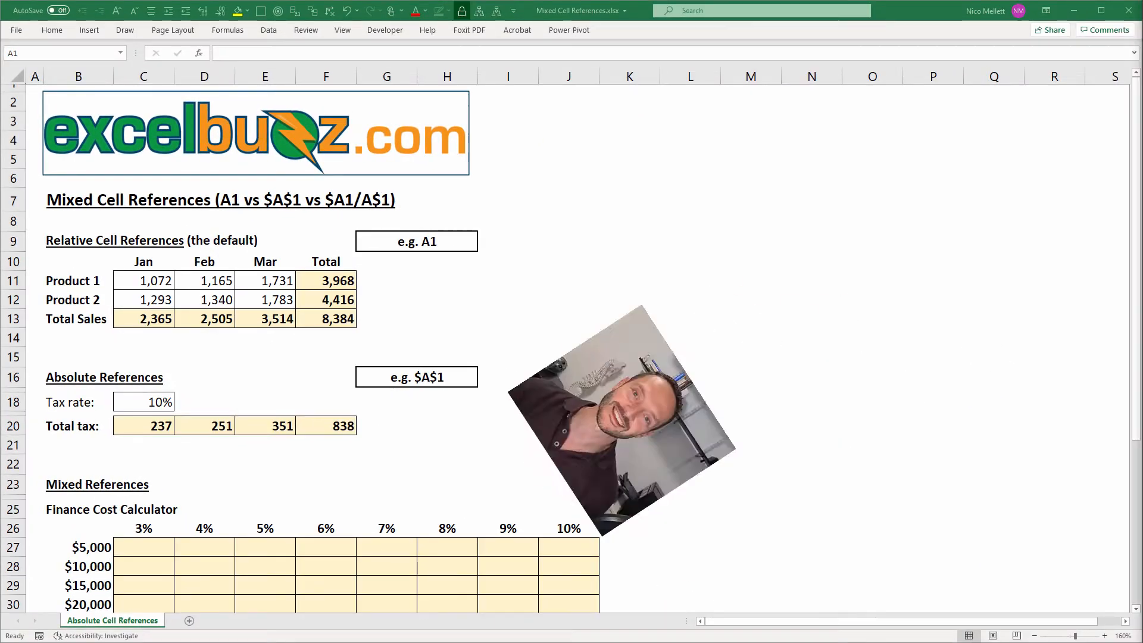
Step: Display the sheet's formulas to examine the cell references in the Total Sales row and the Total tax row
{"action": "left_click", "coordinate": [122, 323]}
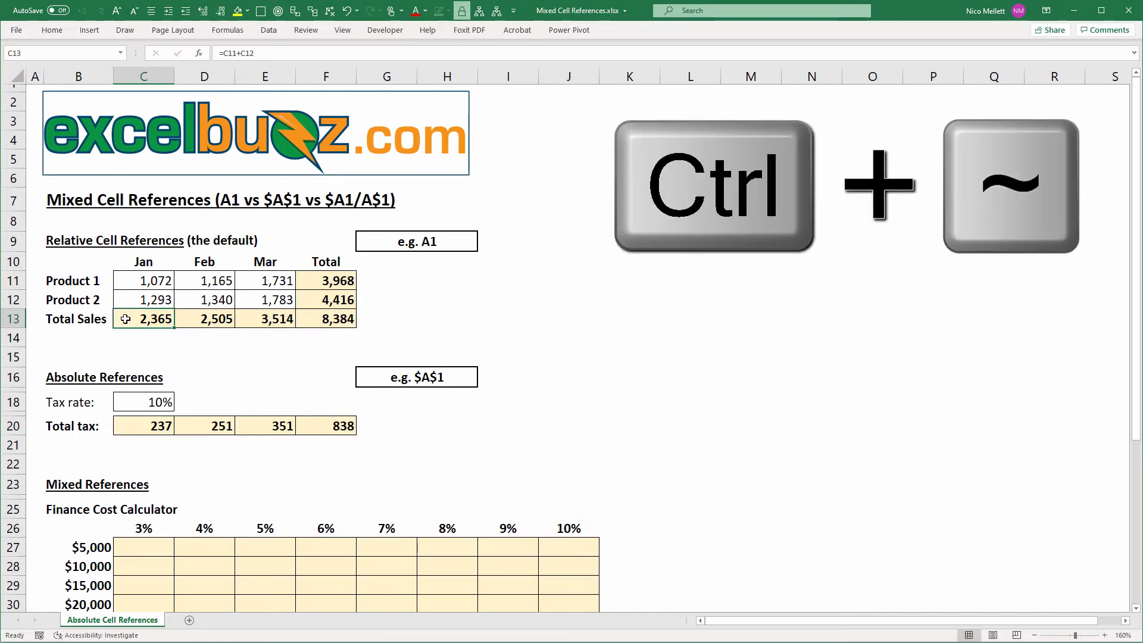
{"action": "key", "text": "ctrl+grave"}
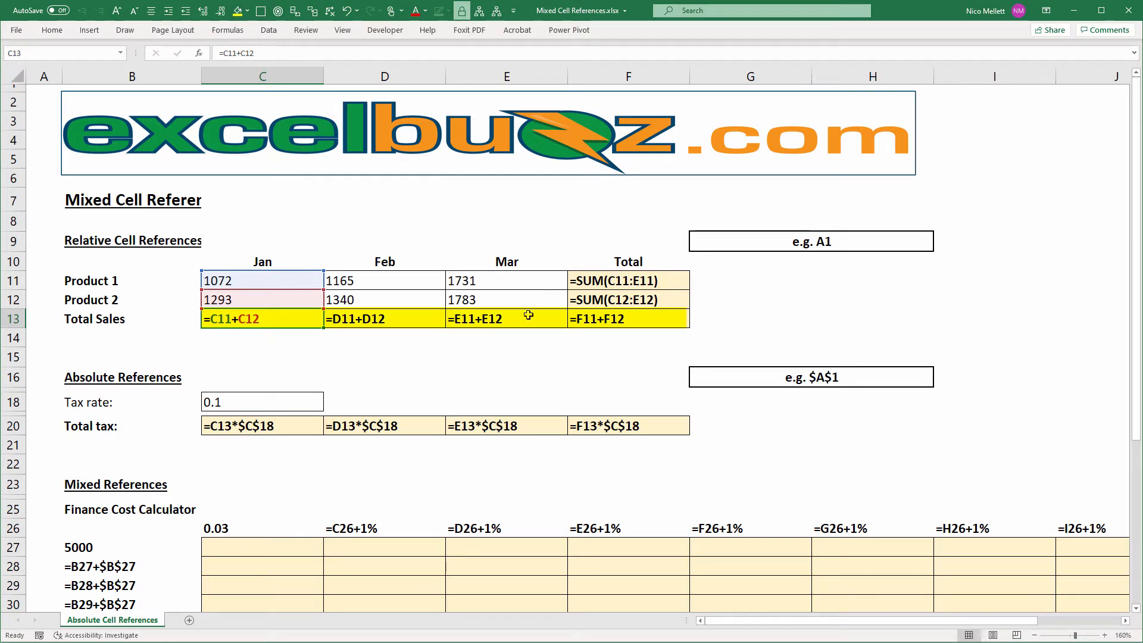
{"action": "key", "text": "ctrl+grave"}
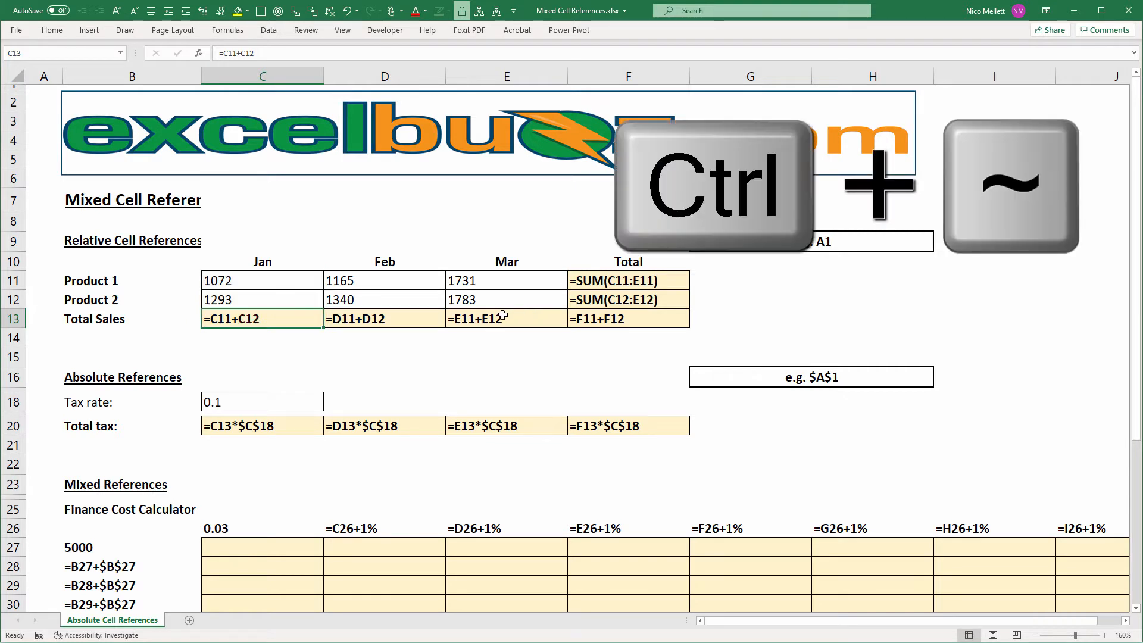
{"action": "key", "text": "ctrl+grave"}
{"action": "left_click", "coordinate": [136, 403]}
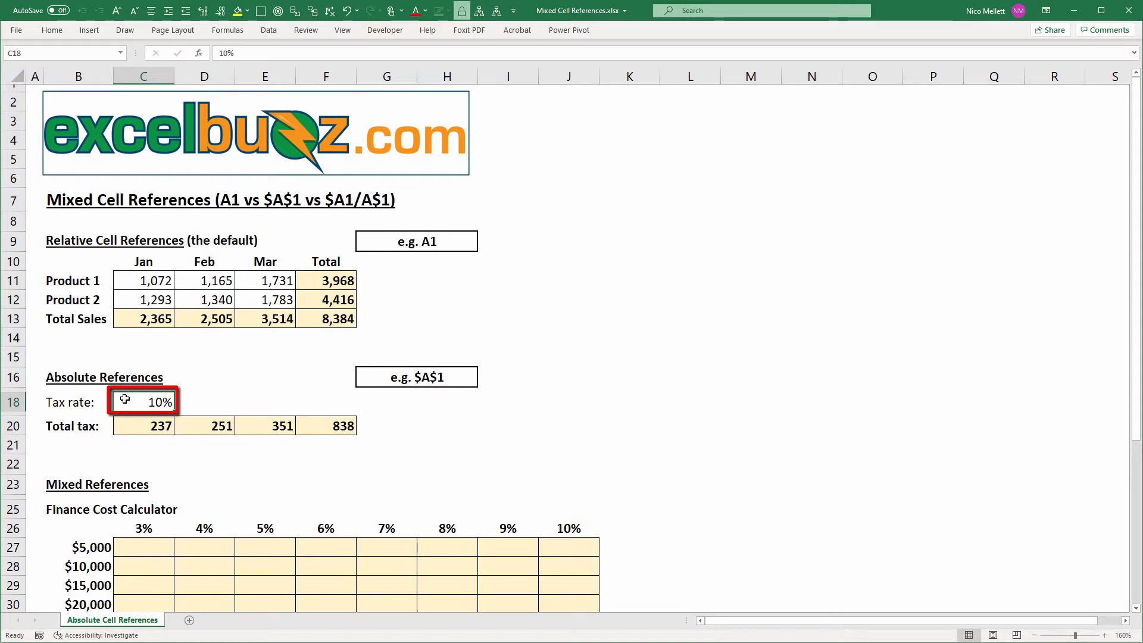
{"action": "left_click", "coordinate": [125, 425]}
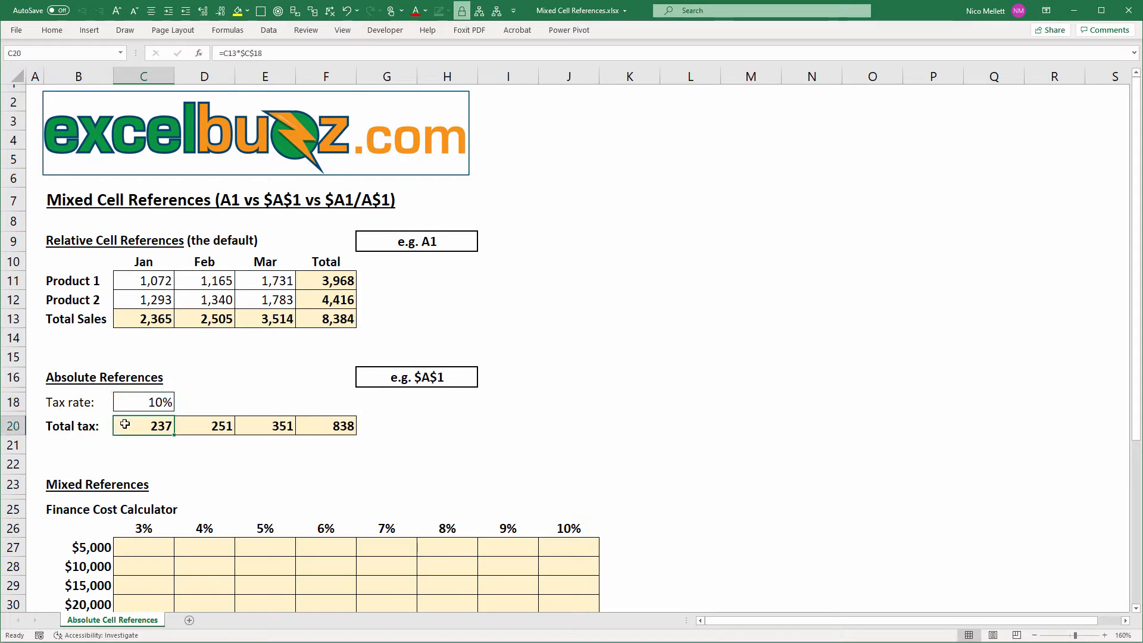
{"action": "key", "text": "ctrl+grave"}
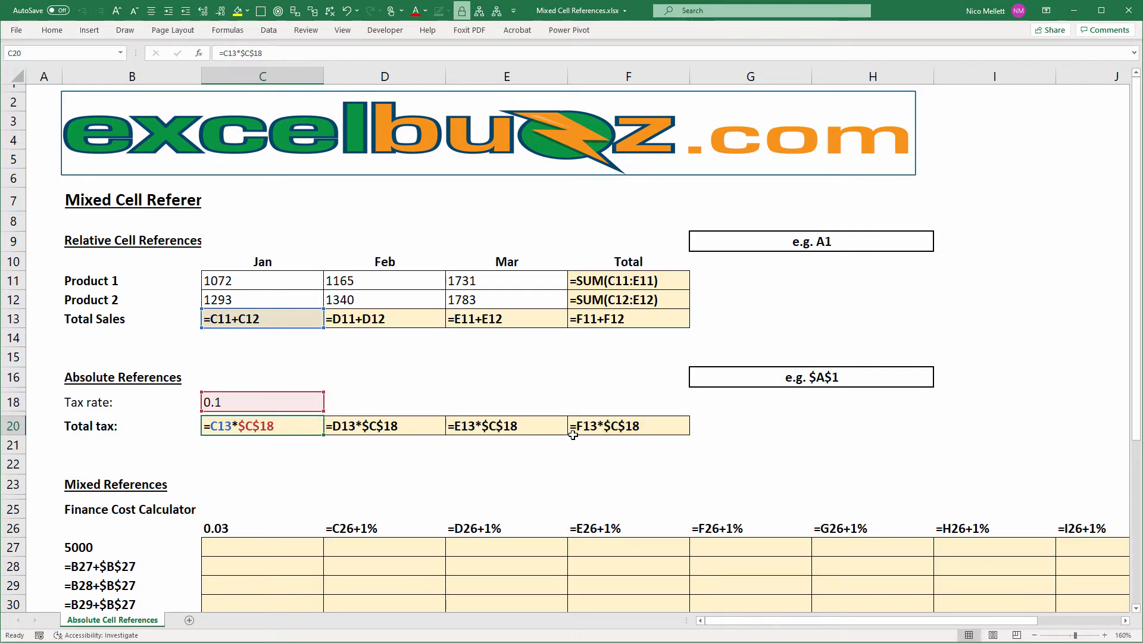
{"action": "key", "text": "ctrl+grave"}
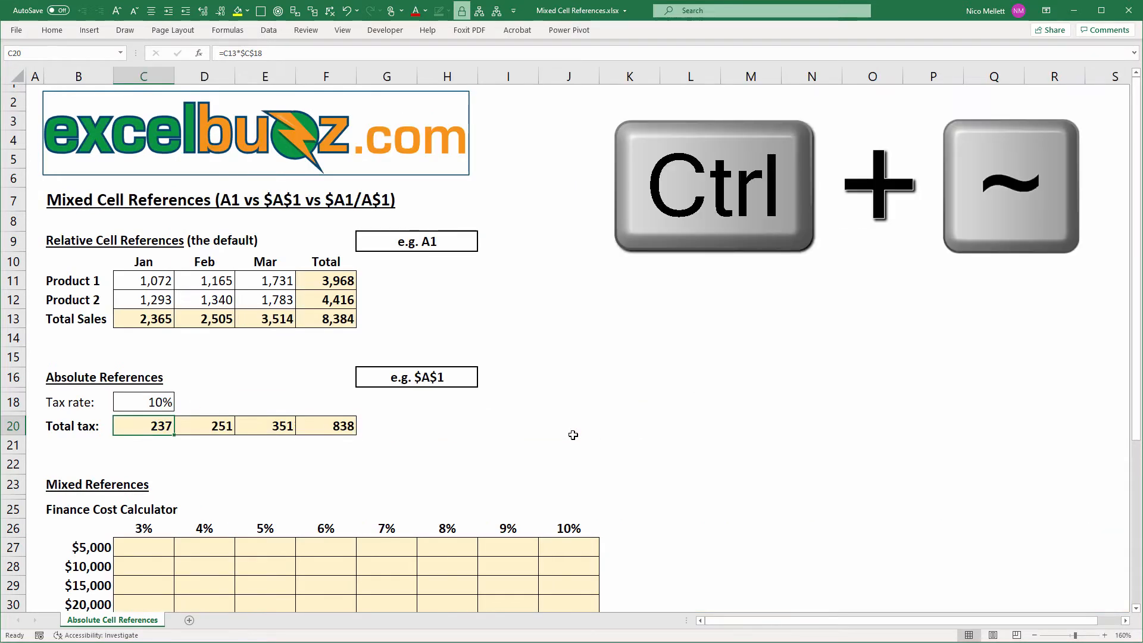
Step: Enter the formula =B27*C26 in cell C27 of the Finance Cost Calculator
{"action": "scroll", "coordinate": [186, 477], "scroll_direction": "down", "scroll_amount": 5}
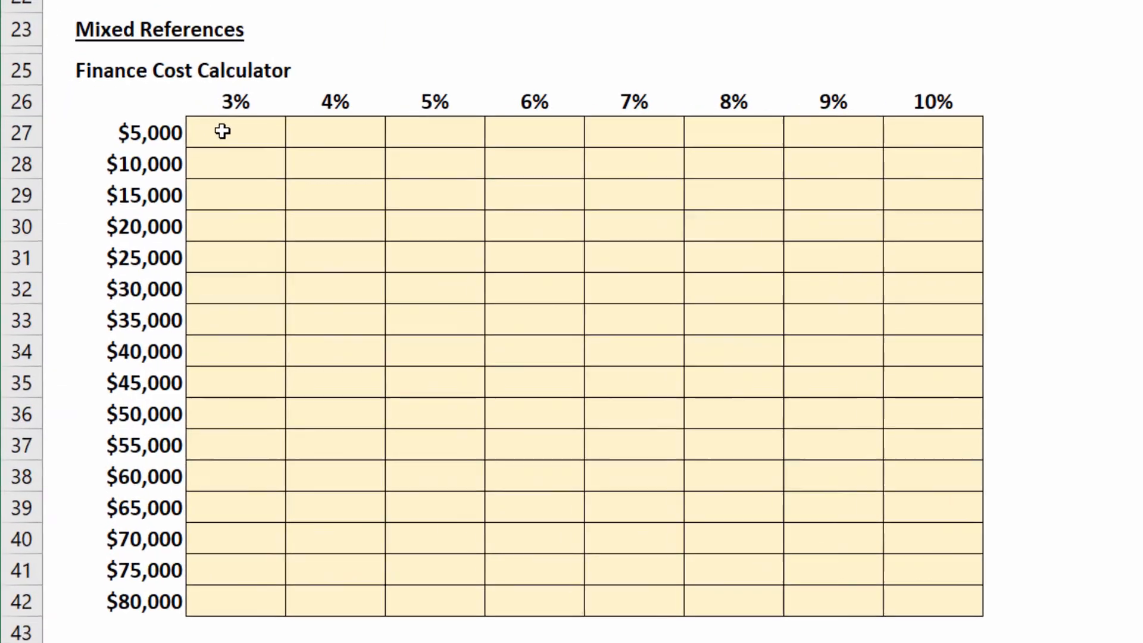
{"action": "left_click", "coordinate": [222, 131]}
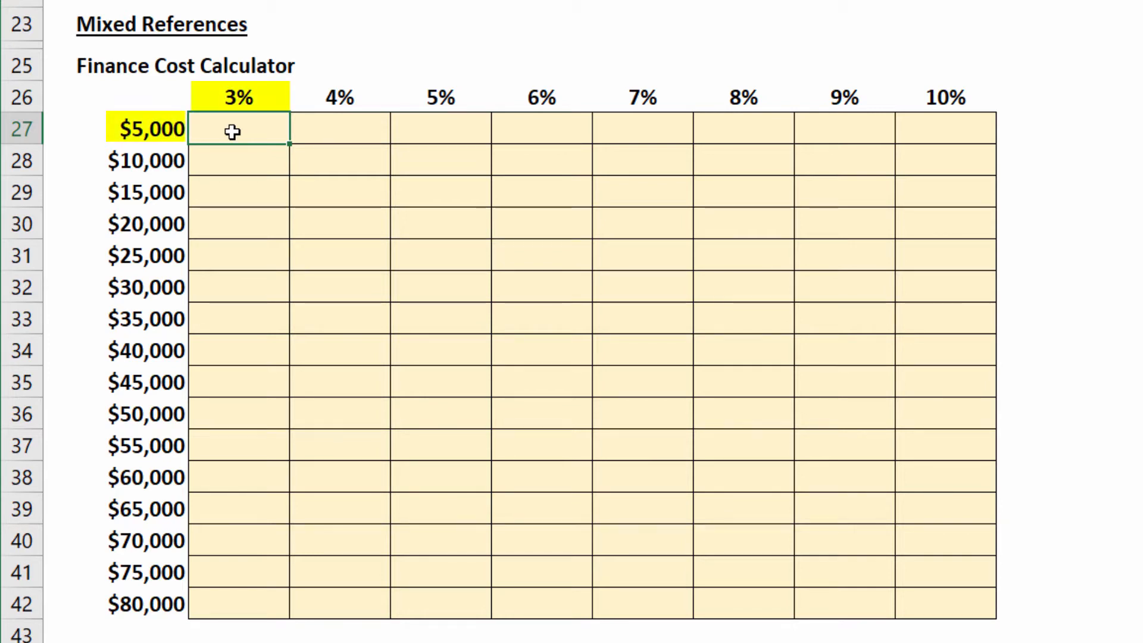
{"action": "left_click", "coordinate": [946, 615]}
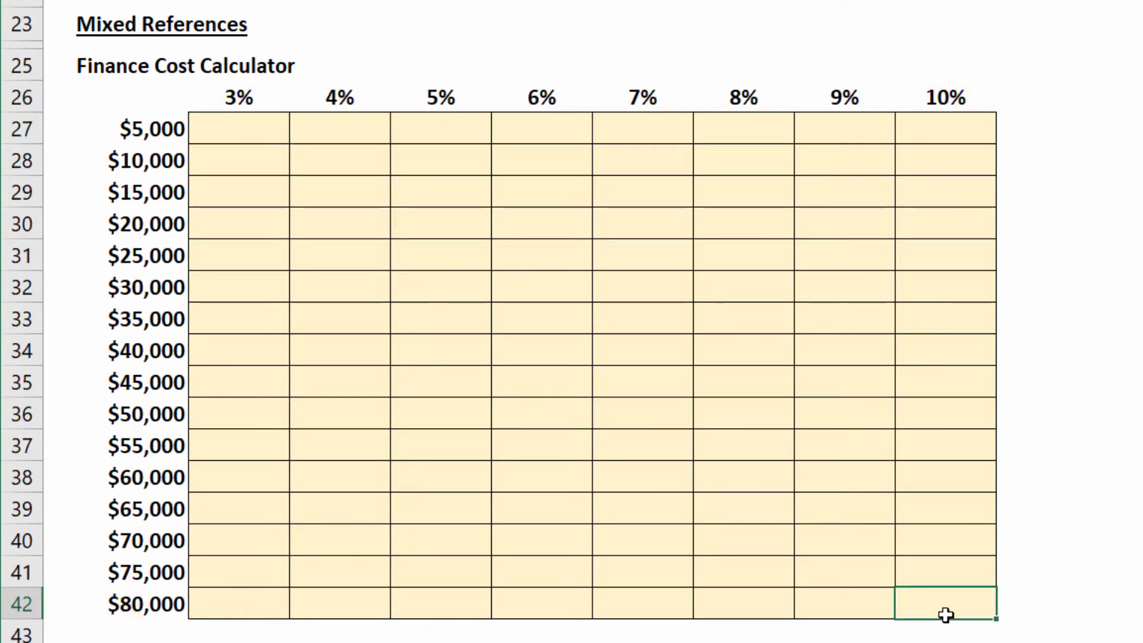
{"action": "left_click", "coordinate": [204, 127]}
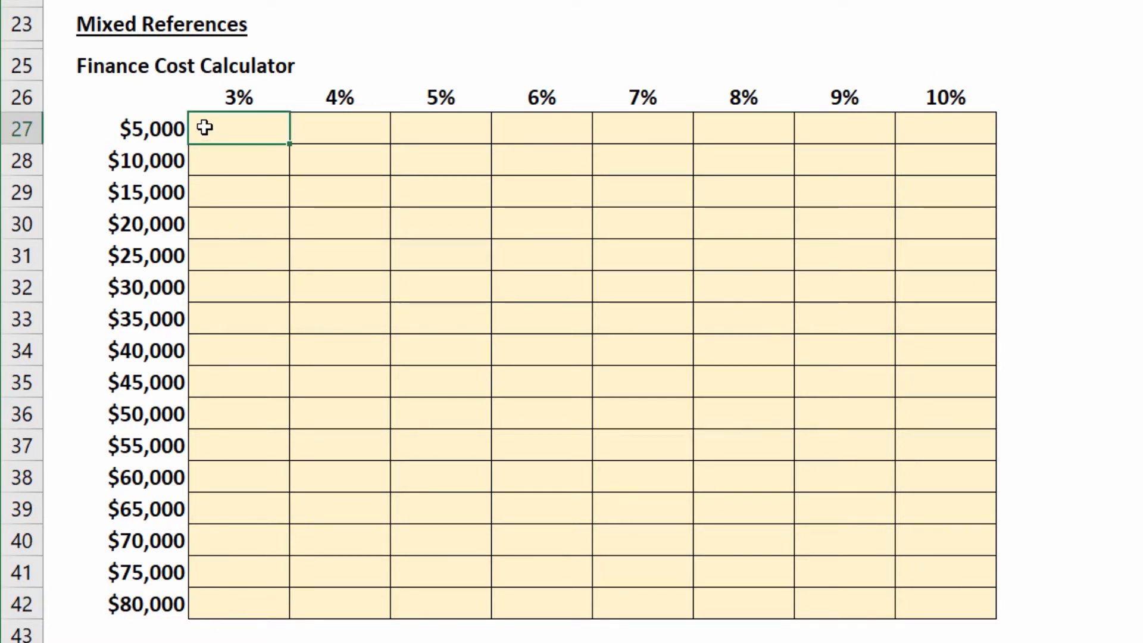
{"action": "type", "text": "="}
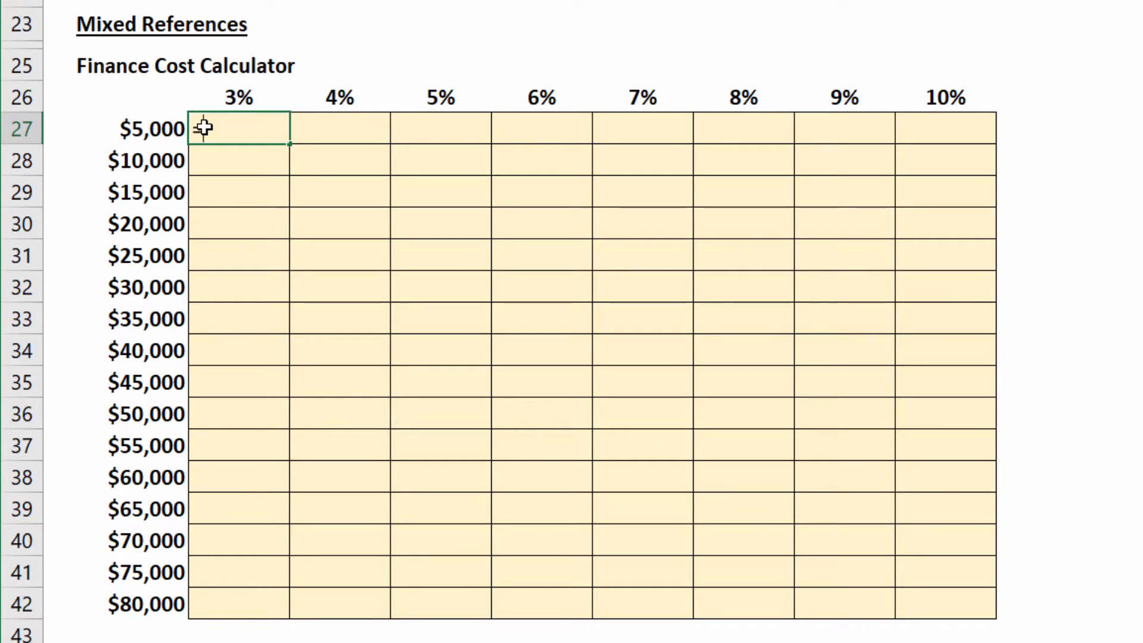
{"action": "key", "text": "Left"}
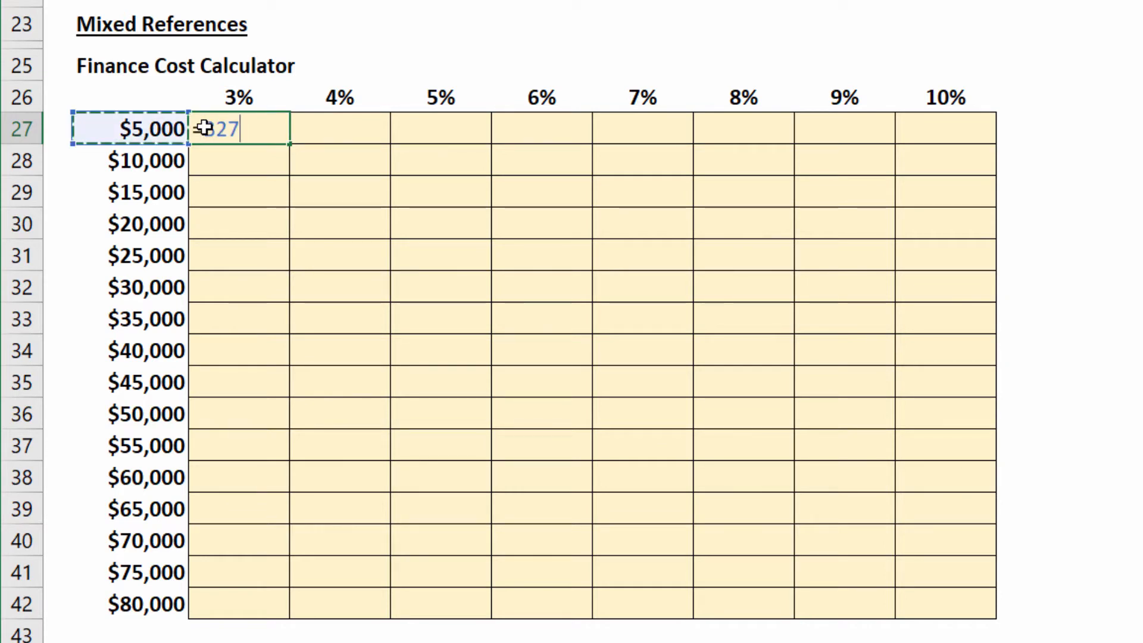
{"action": "type", "text": "*"}
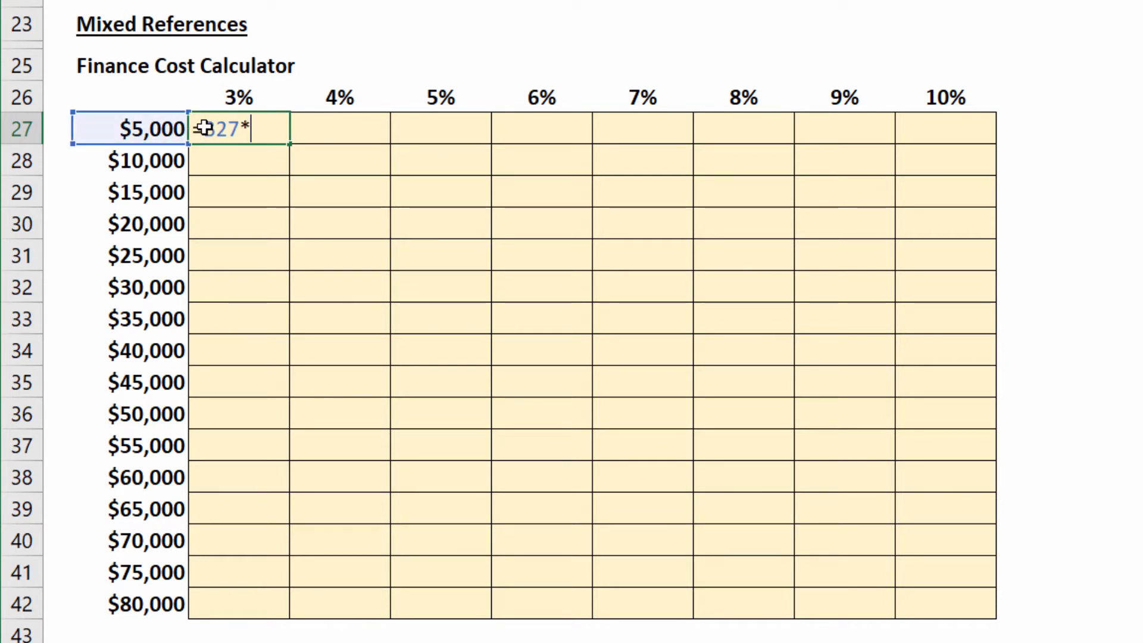
{"action": "key", "text": "Up"}
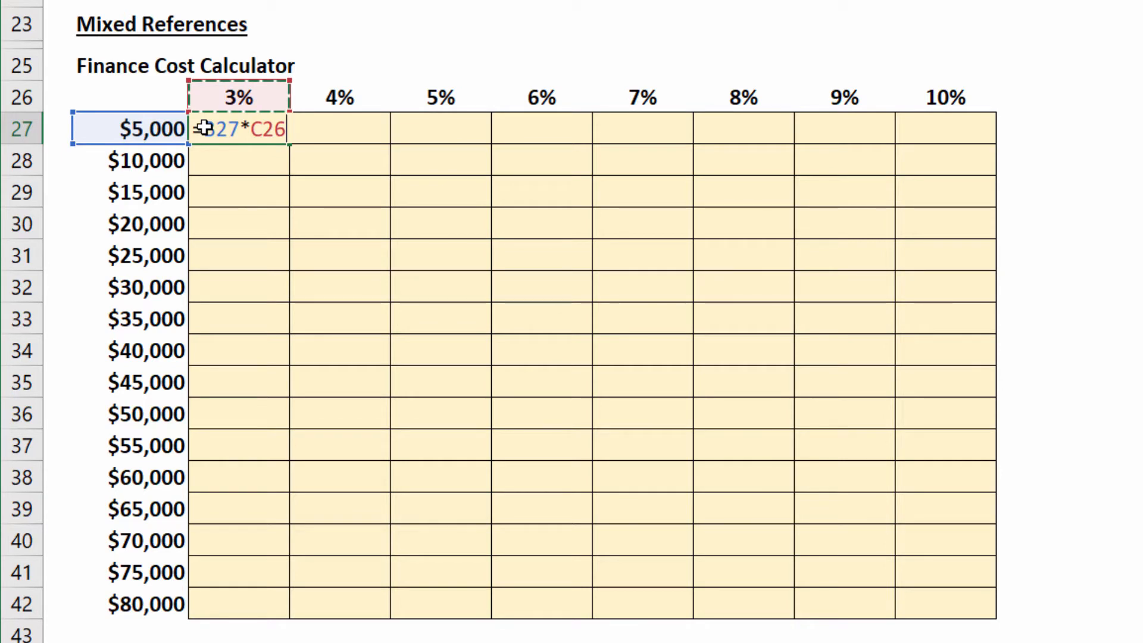
{"action": "key", "text": "ctrl+Return"}
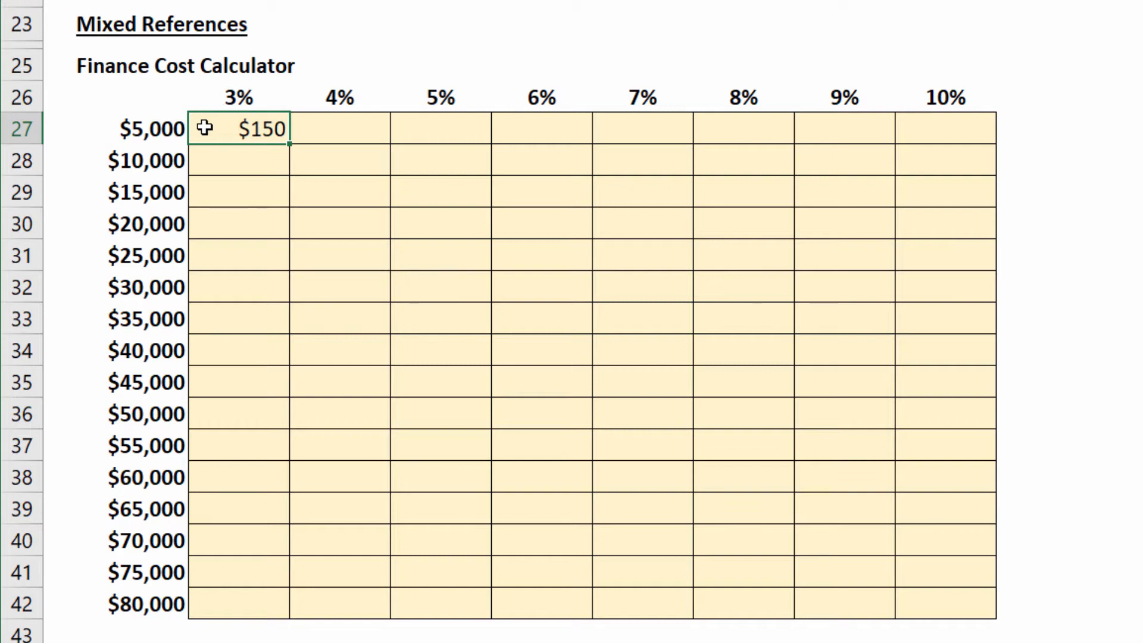
Step: Copy the relative formula in C27 into the range C27:H32
{"action": "key", "text": "ctrl+c"}
{"action": "key", "text": "shift+Right"}
{"action": "key", "text": "shift+Down"}
{"action": "key", "text": "shift+Right"}
{"action": "key", "text": "shift+Down"}
{"action": "key", "text": "shift+Right"}
{"action": "key", "text": "shift+Down"}
{"action": "key", "text": "shift+Right"}
{"action": "key", "text": "shift+Down"}
{"action": "key", "text": "shift+Right"}
{"action": "key", "text": "shift+Down"}
{"action": "key", "text": "ctrl+v"}
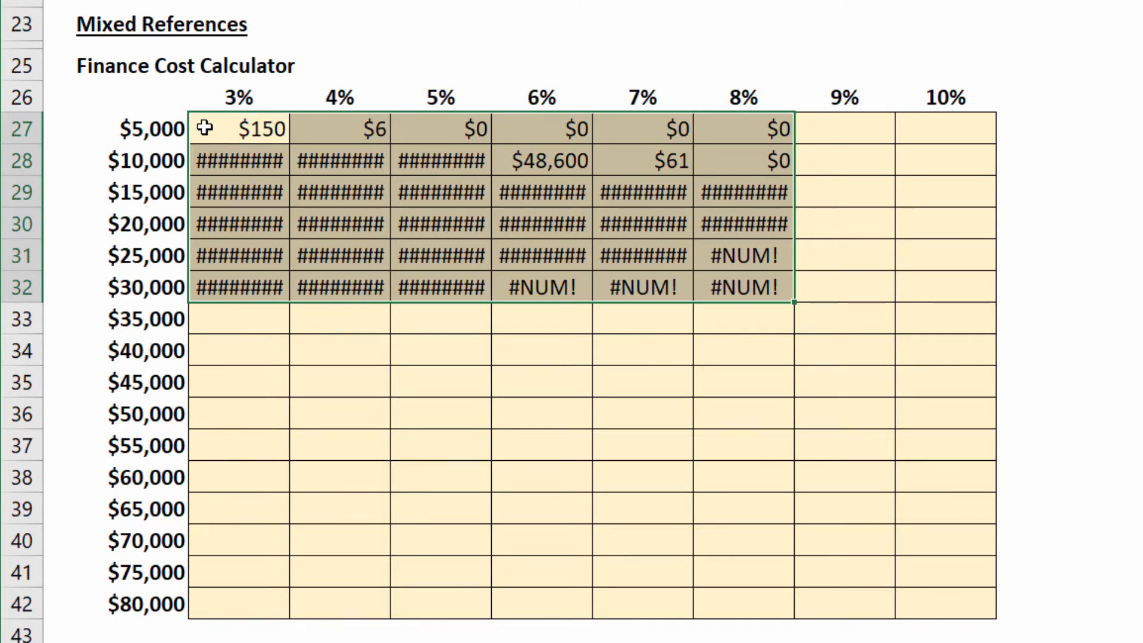
Step: Examine the cell references in the copied formulas diagonally from C27 to F30
{"action": "double_click", "coordinate": [204, 128]}
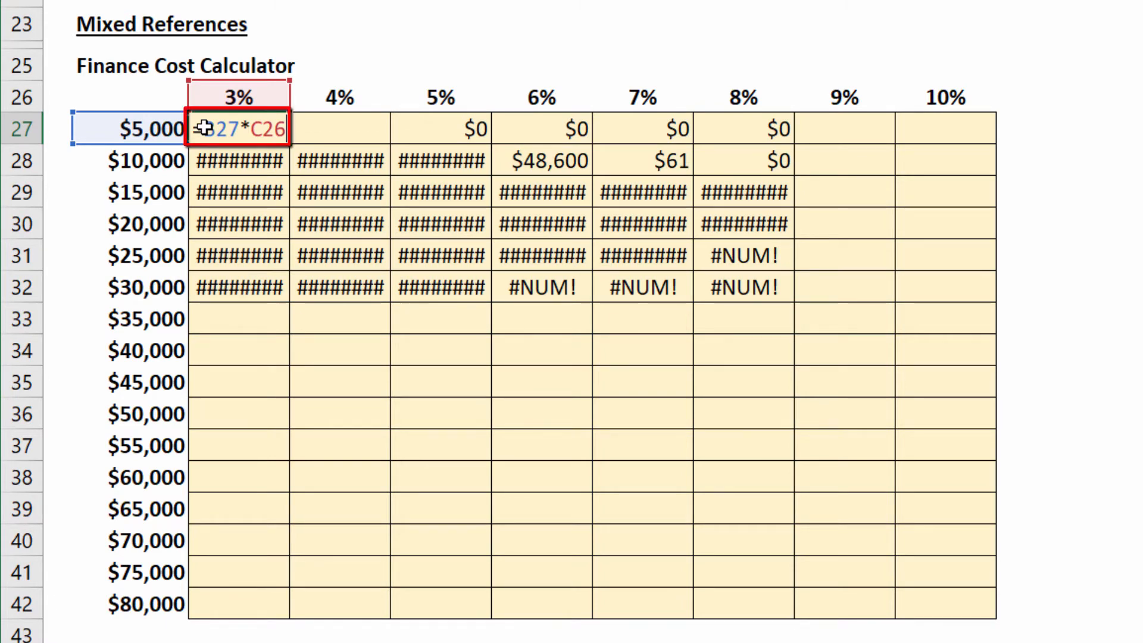
{"action": "key", "text": "Return"}
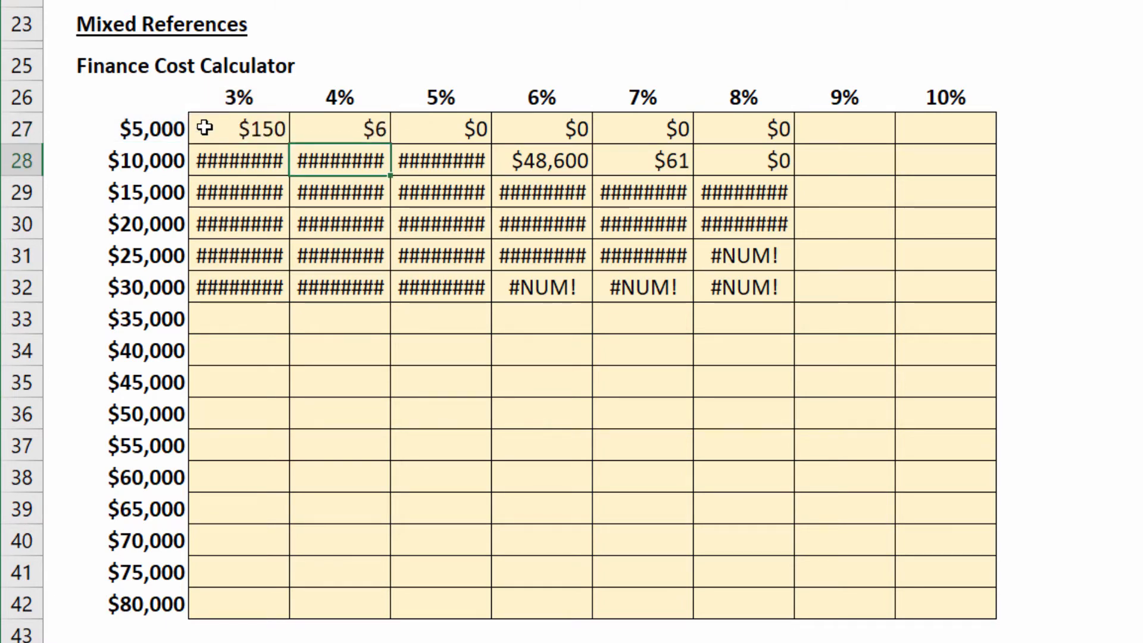
{"action": "key", "text": "F2"}
{"action": "key", "text": "Escape"}
{"action": "key", "text": "Down"}
{"action": "key", "text": "Right"}
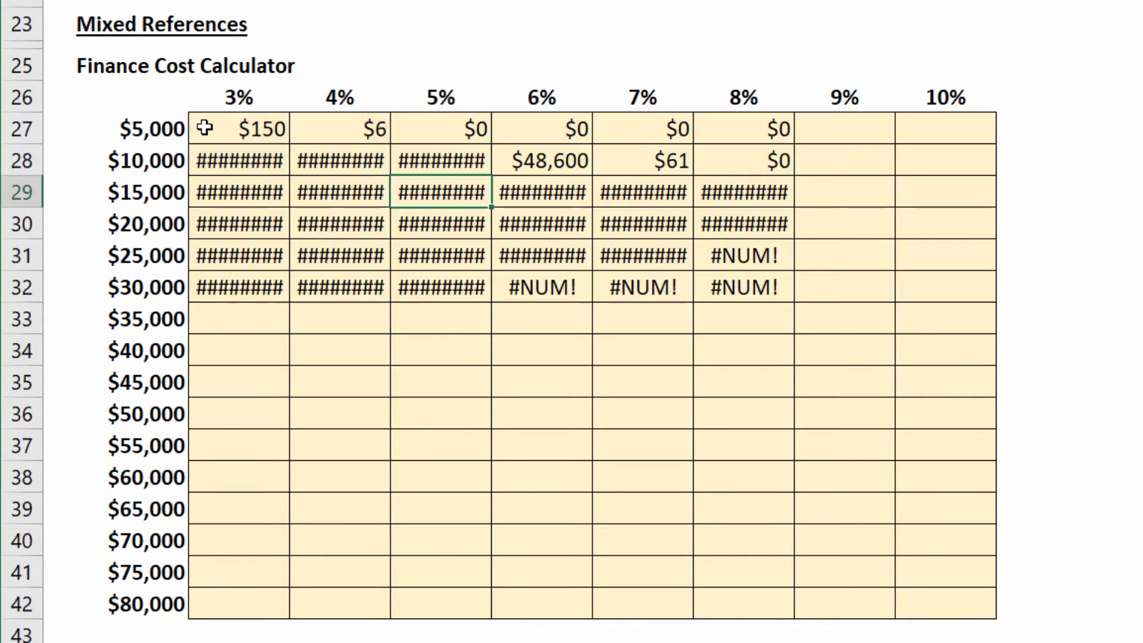
{"action": "key", "text": "F2"}
{"action": "key", "text": "Escape"}
{"action": "key", "text": "Down"}
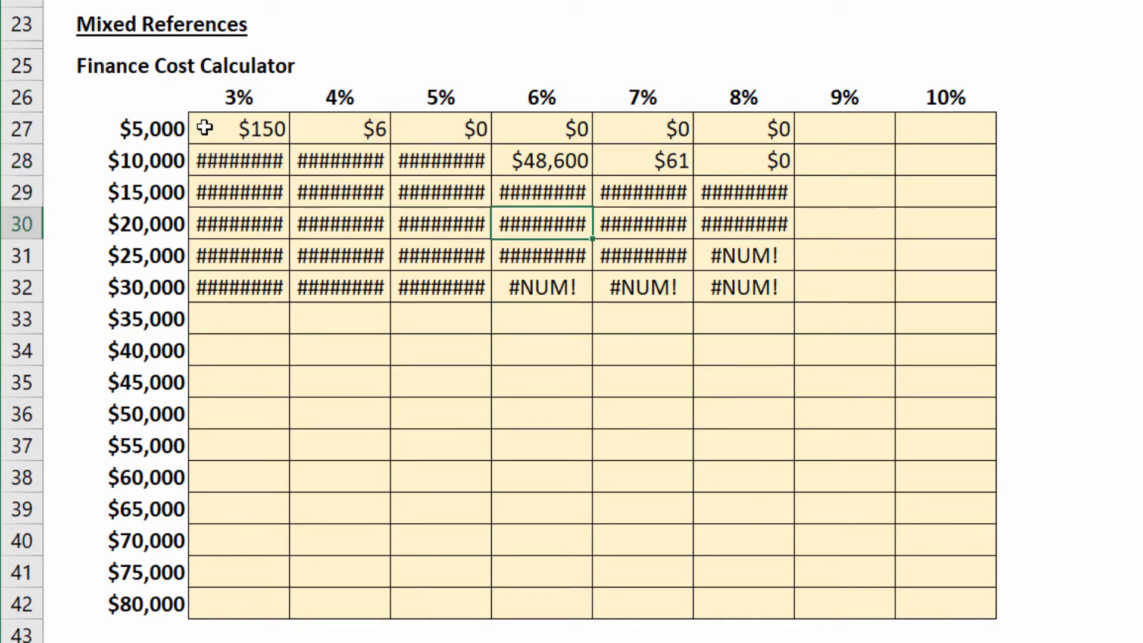
{"action": "key", "text": "Right"}
{"action": "key", "text": "F2"}
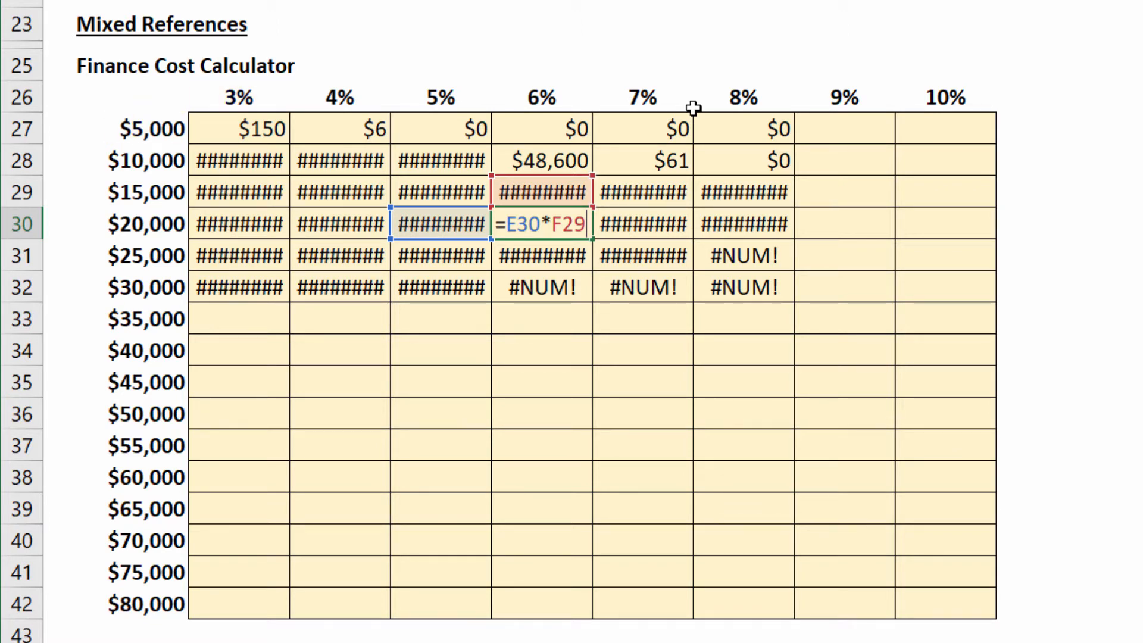
{"action": "key", "text": "ctrl+Return"}
Step: Change the formula in C27 to the mixed references =$B27*C$26
{"action": "key", "text": "Up"}
{"action": "key", "text": "Up"}
{"action": "key", "text": "Up"}
{"action": "key", "text": "Left"}
{"action": "key", "text": "Left"}
{"action": "key", "text": "Left"}
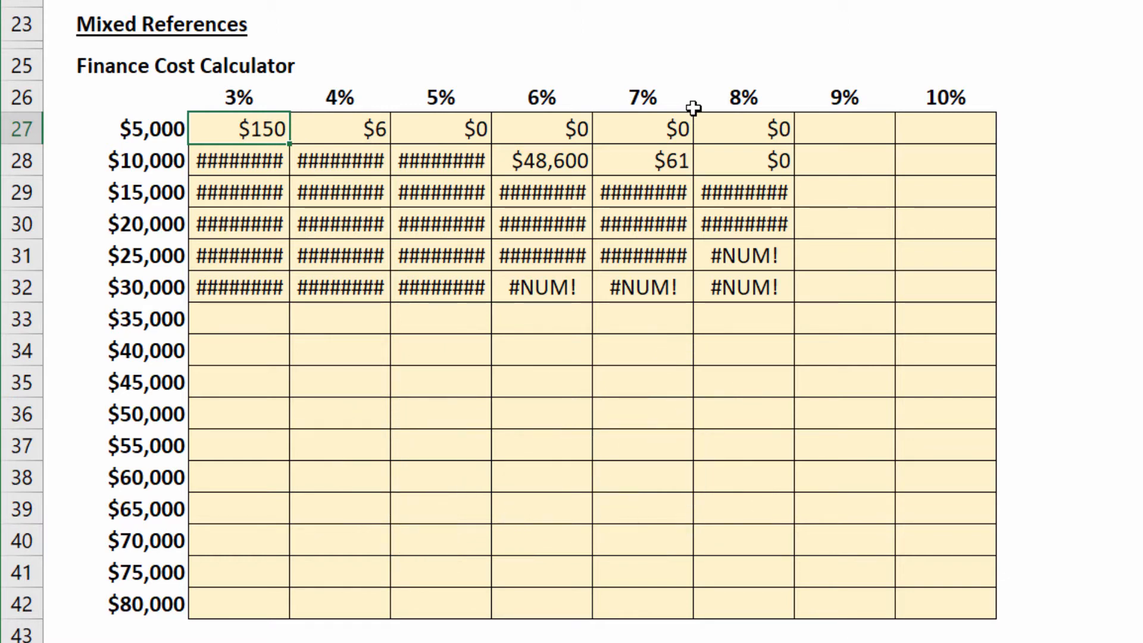
{"action": "key", "text": "F2"}
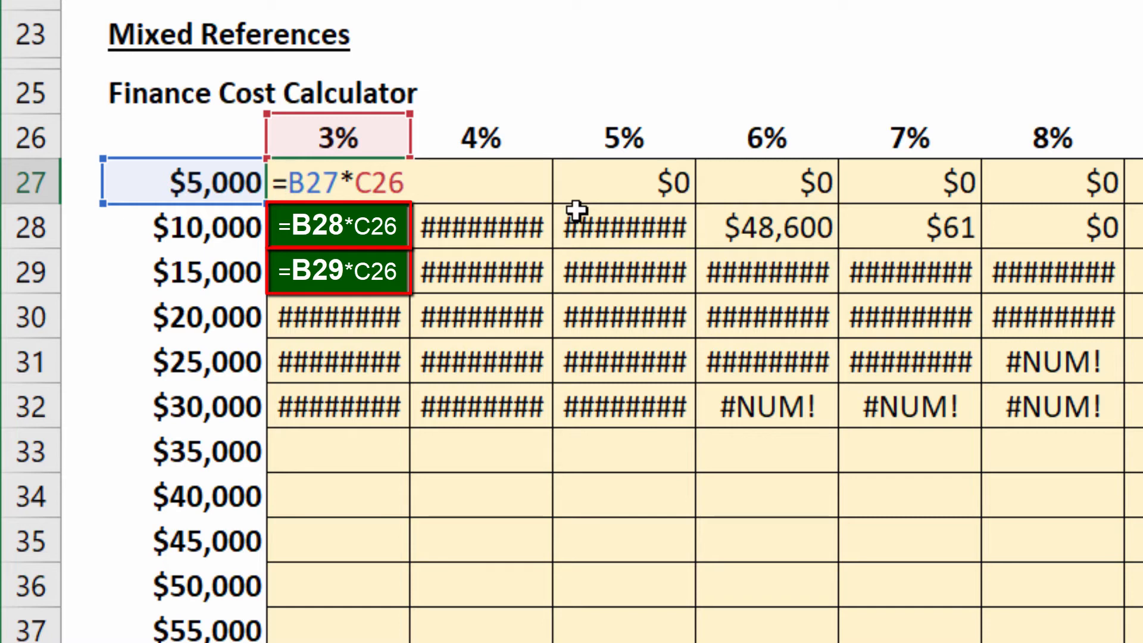
{"action": "type", "text": "$"}
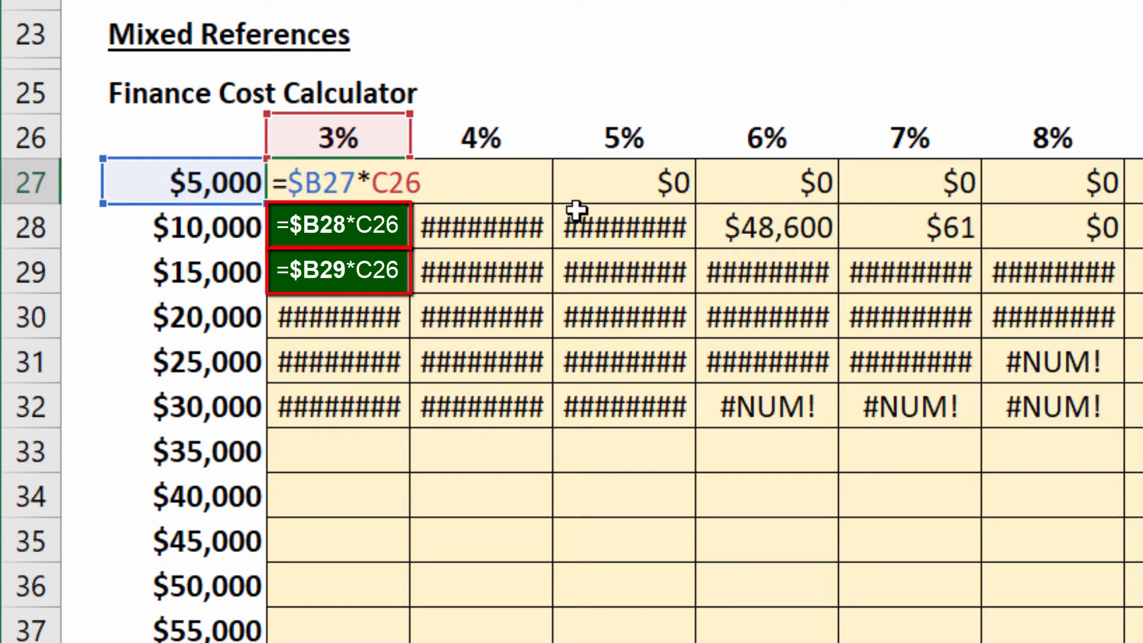
{"action": "left_click", "coordinate": [372, 183]}
{"action": "key", "text": "Right"}
{"action": "type", "text": "$"}
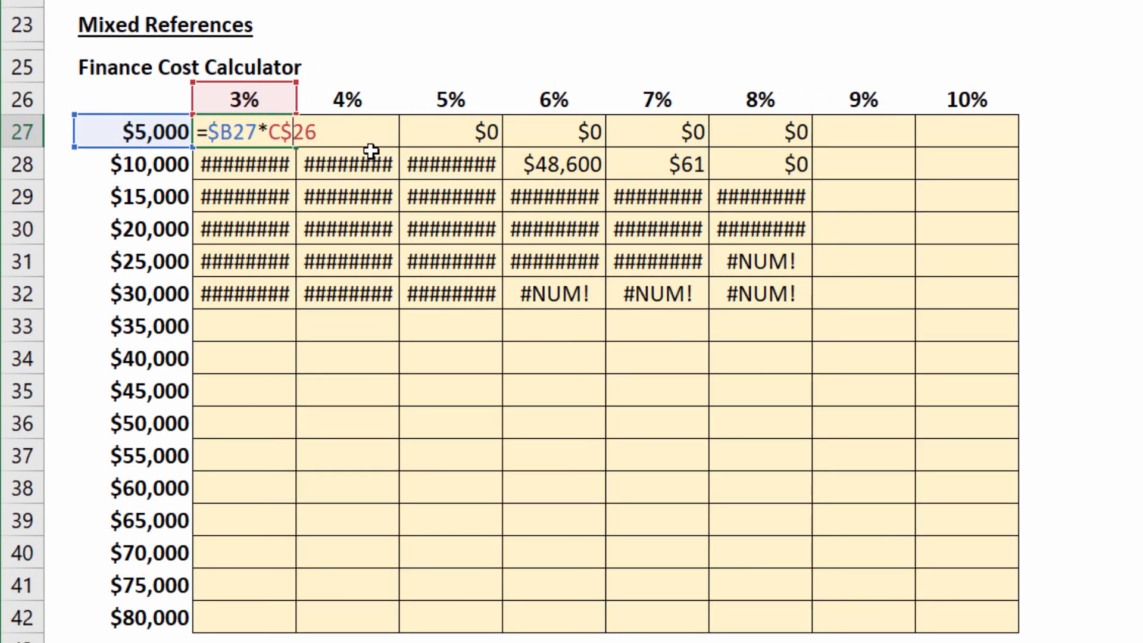
{"action": "key", "text": "ctrl+Return"}
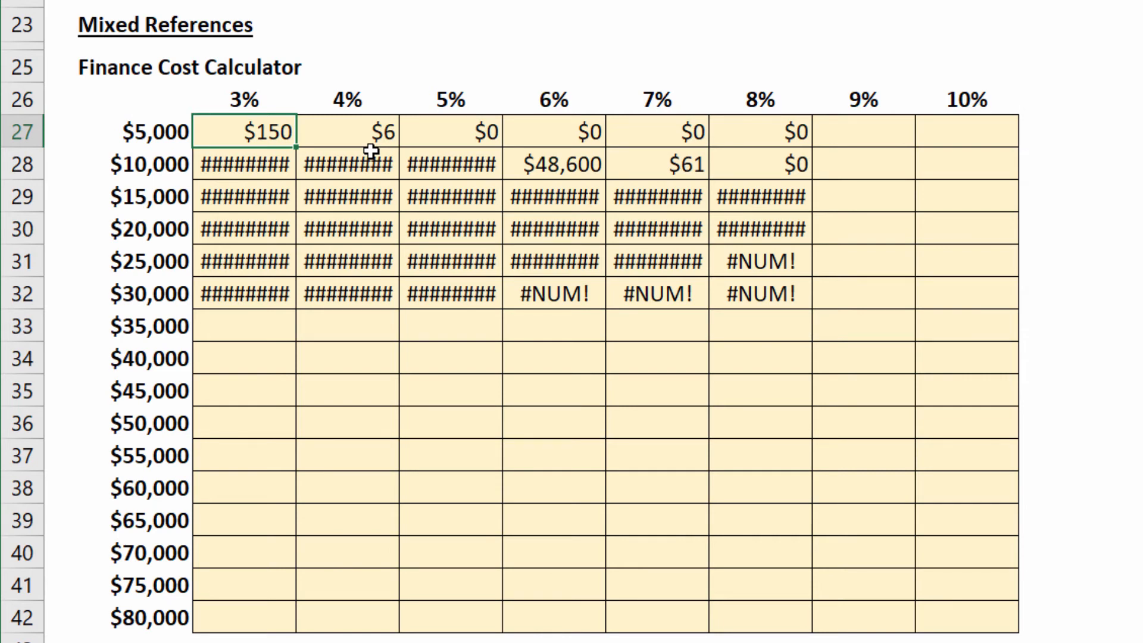
Step: Copy the mixed-reference formula from C27 into the whole calculator table, C27:J42
{"action": "key", "text": "ctrl+c"}
{"action": "key", "text": "ctrl+shift+Right"}
{"action": "key", "text": "ctrl+shift+Down"}
{"action": "key", "text": "shift+Right"}
{"action": "key", "text": "shift+Right"}
{"action": "key", "text": "shift+Down"}
{"action": "key", "text": "shift+Down"}
{"action": "key", "text": "shift+Down"}
{"action": "key", "text": "shift+Down"}
{"action": "key", "text": "shift+Down"}
{"action": "key", "text": "shift+Down"}
{"action": "key", "text": "shift+Down"}
{"action": "key", "text": "shift+Down"}
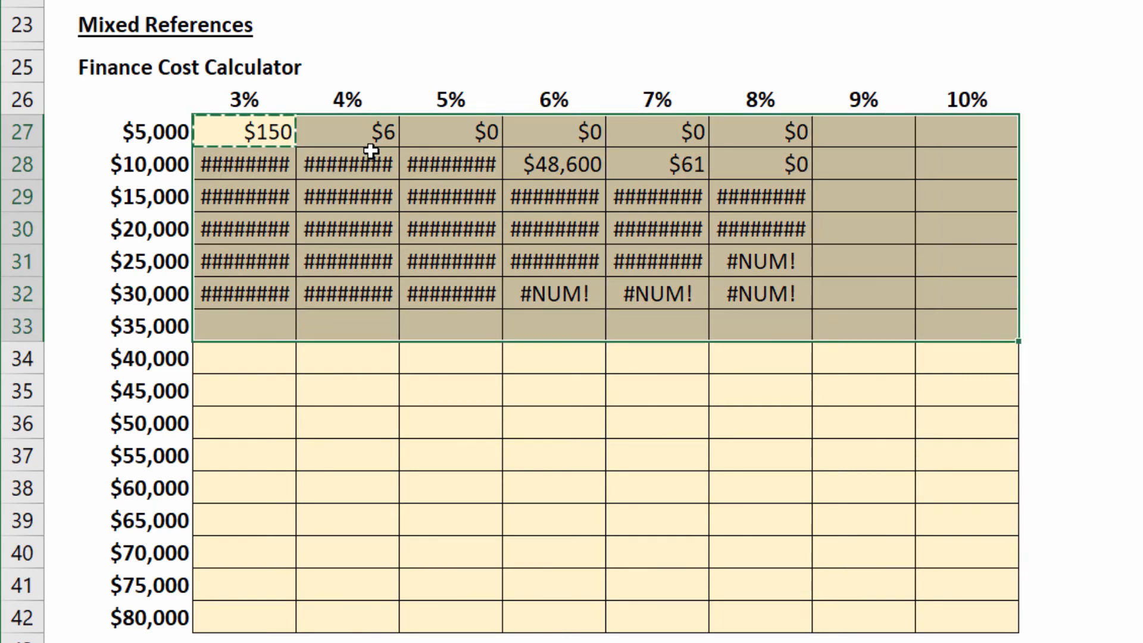
{"action": "key", "text": "shift+Down"}
{"action": "key", "text": "shift+Down"}
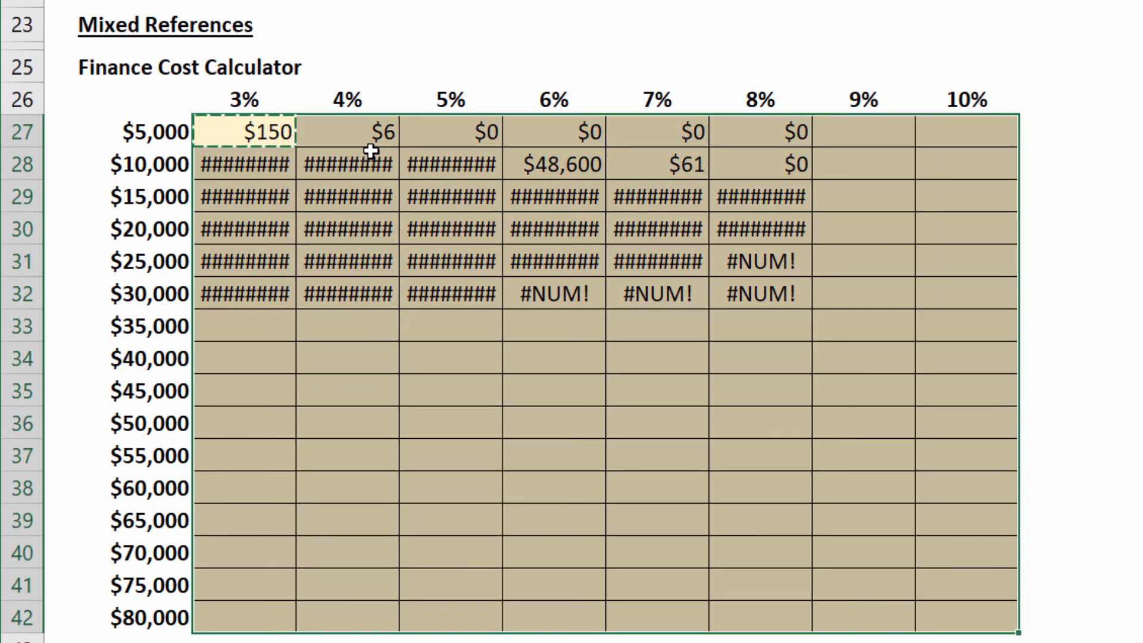
{"action": "key", "text": "ctrl+v"}
{"action": "key", "text": "Escape"}
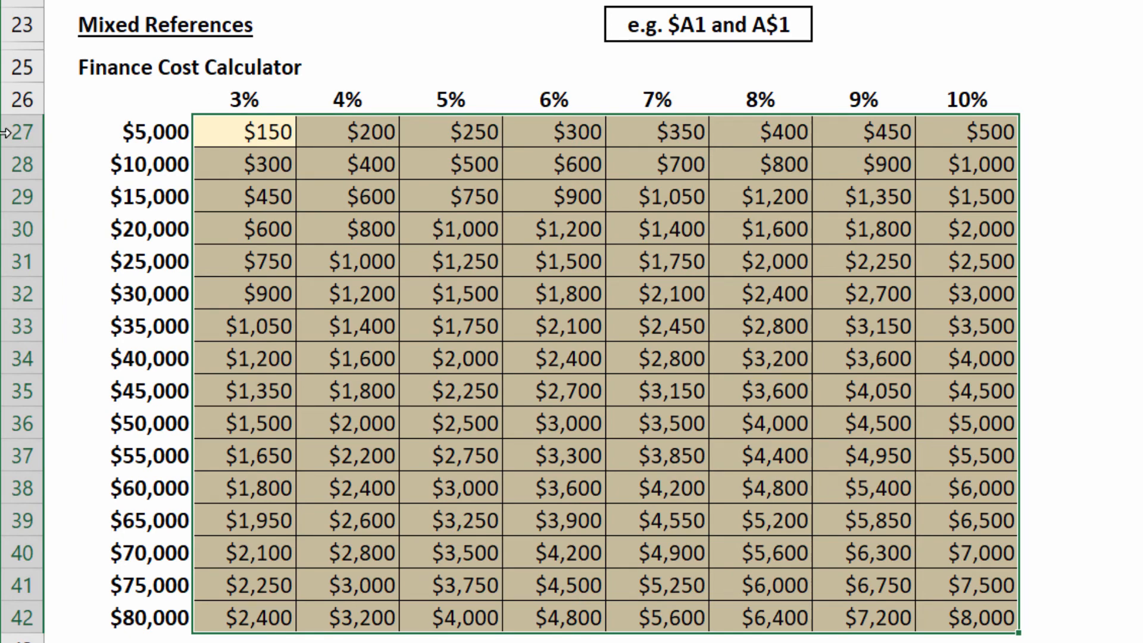
Step: Examine the mixed references in the copied formulas diagonally from I40 up to F37
{"action": "left_click", "coordinate": [837, 545]}
{"action": "key", "text": "F2"}
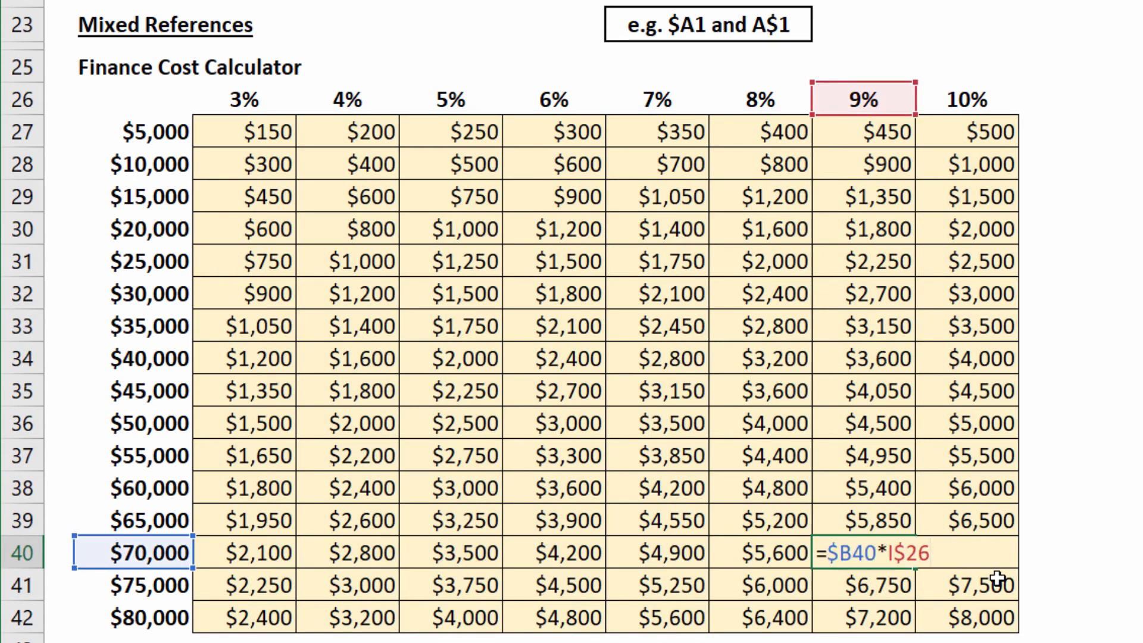
{"action": "key", "text": "Escape"}
{"action": "key", "text": "Up"}
{"action": "key", "text": "Left"}
{"action": "key", "text": "F2"}
{"action": "key", "text": "Escape"}
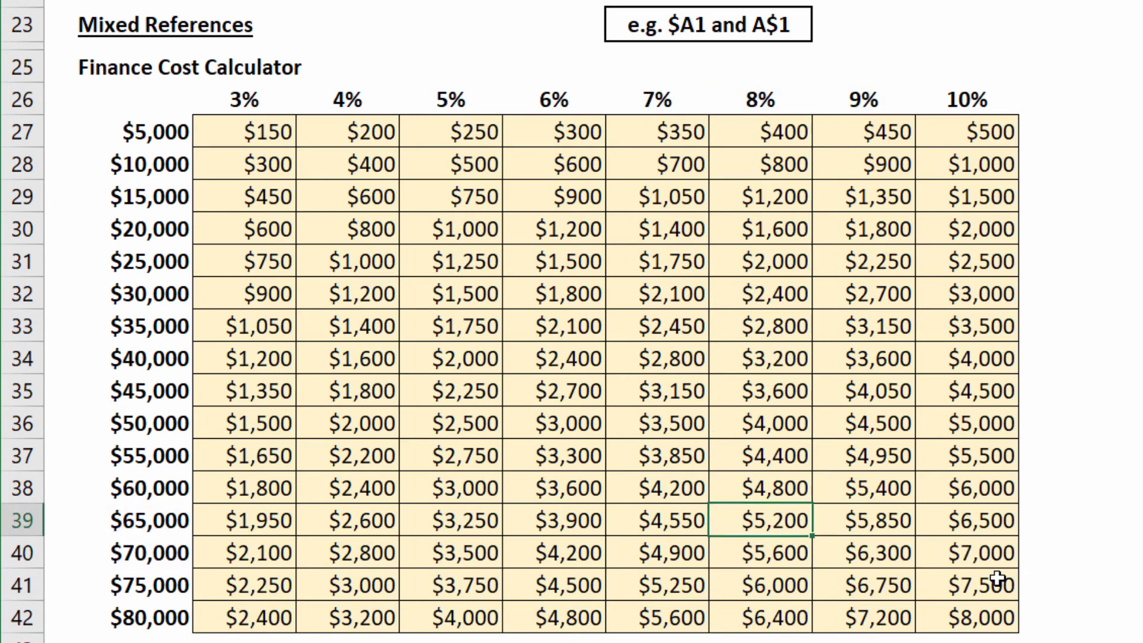
{"action": "key", "text": "Up"}
{"action": "key", "text": "Left"}
{"action": "key", "text": "F2"}
{"action": "key", "text": "Escape"}
{"action": "key", "text": "Up"}
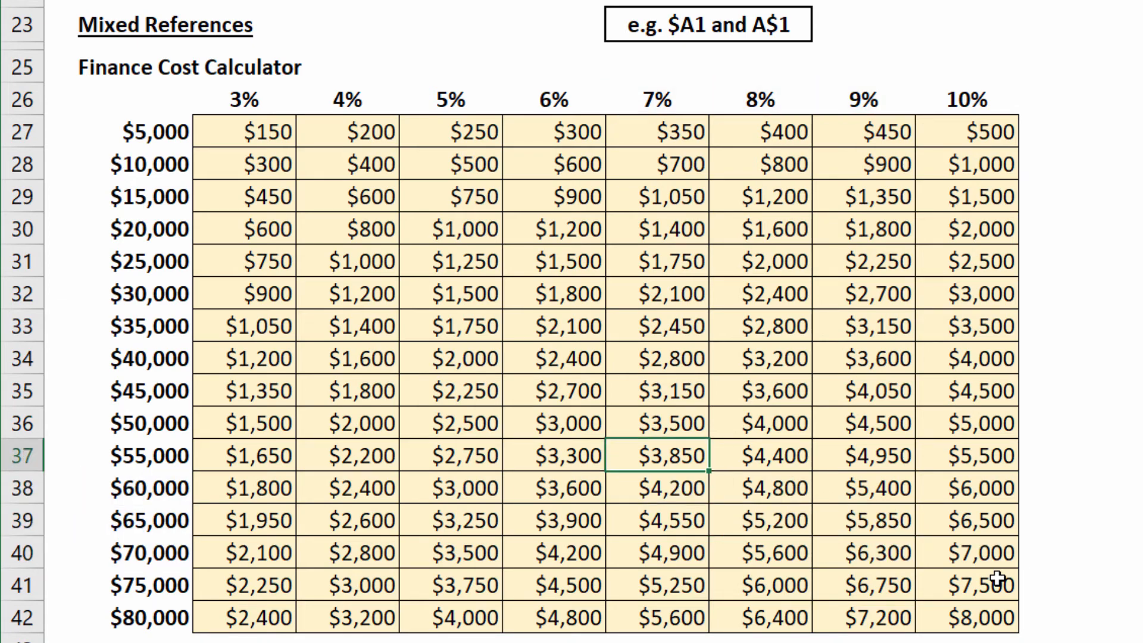
{"action": "key", "text": "Left"}
{"action": "key", "text": "F2"}
{"action": "key", "text": "Escape"}
{"action": "key", "text": "ctrl+Up"}
{"action": "key", "text": "ctrl+Left"}
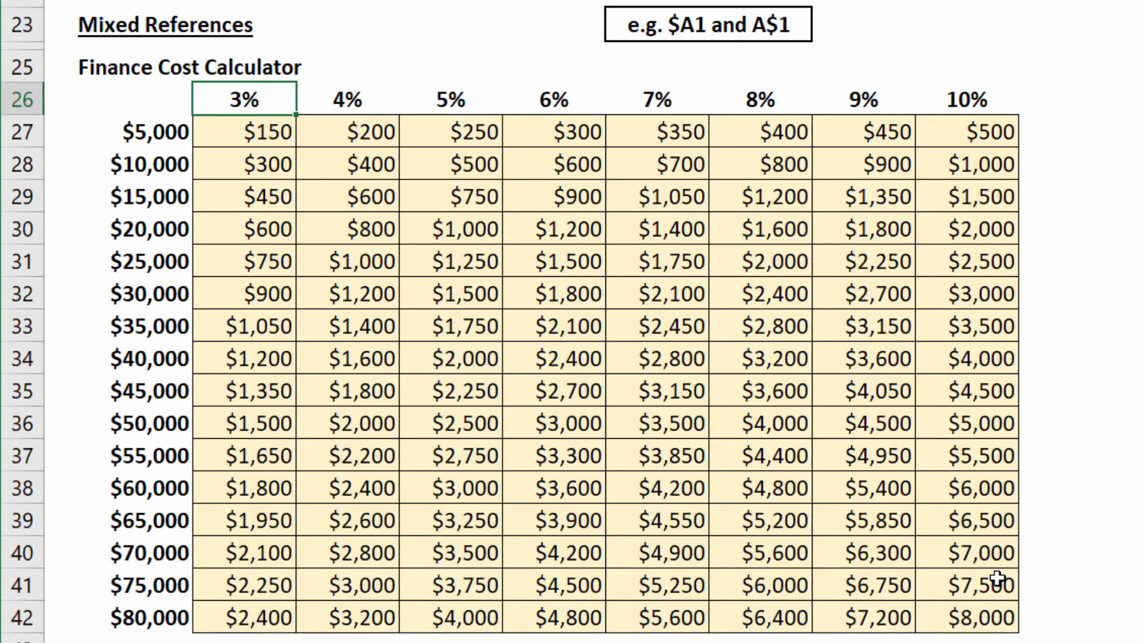
Step: Re-enter the formula in C27 from scratch as =$B27*C$26
{"action": "key", "text": "Down"}
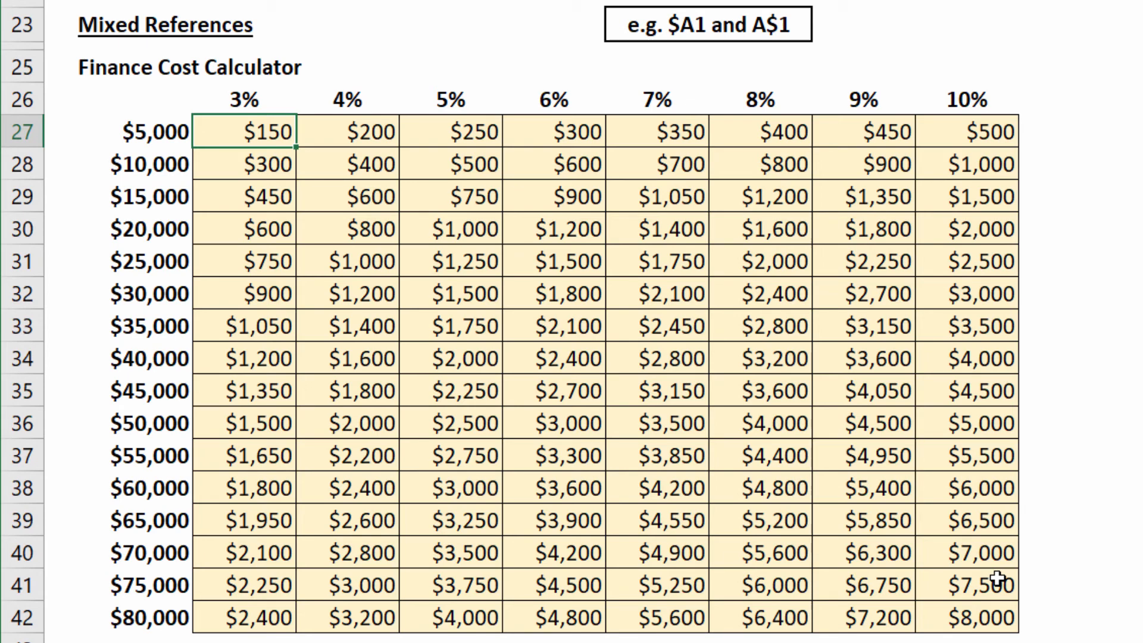
{"action": "type", "text": "="}
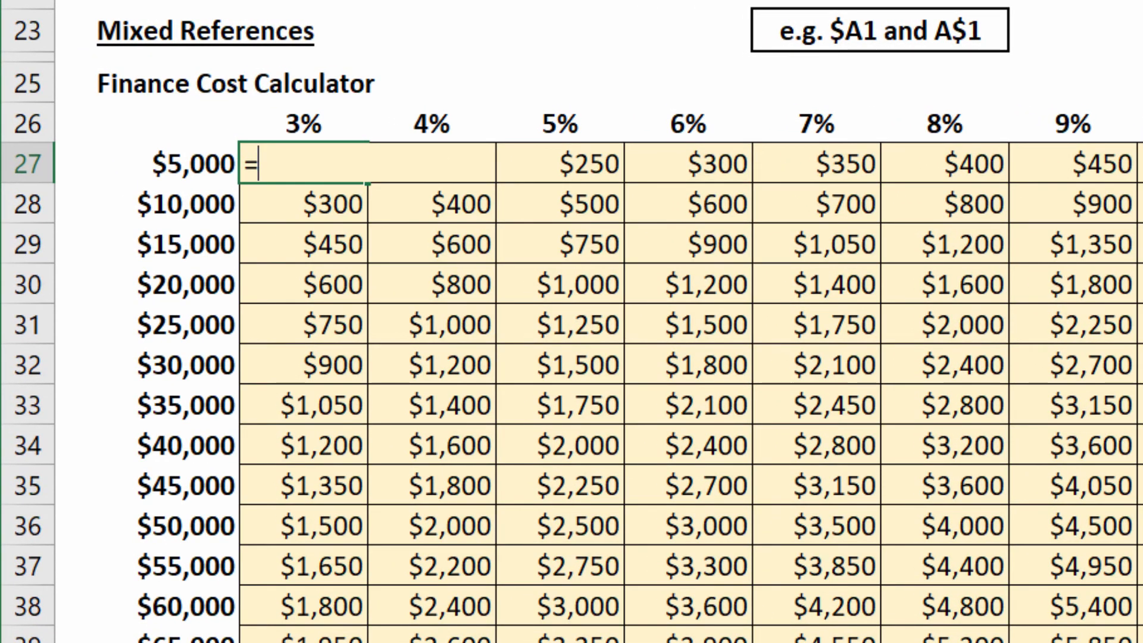
{"action": "key", "text": "Left"}
{"action": "type", "text": "*"}
{"action": "key", "text": "Up"}
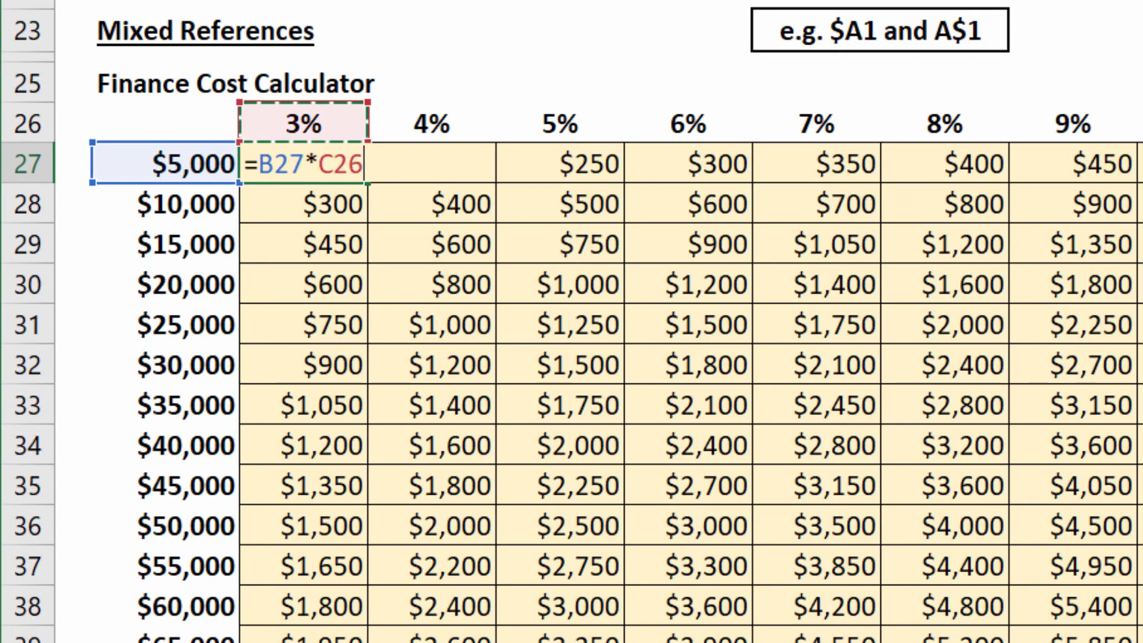
{"action": "left_click", "coordinate": [265, 160]}
{"action": "type", "text": "$"}
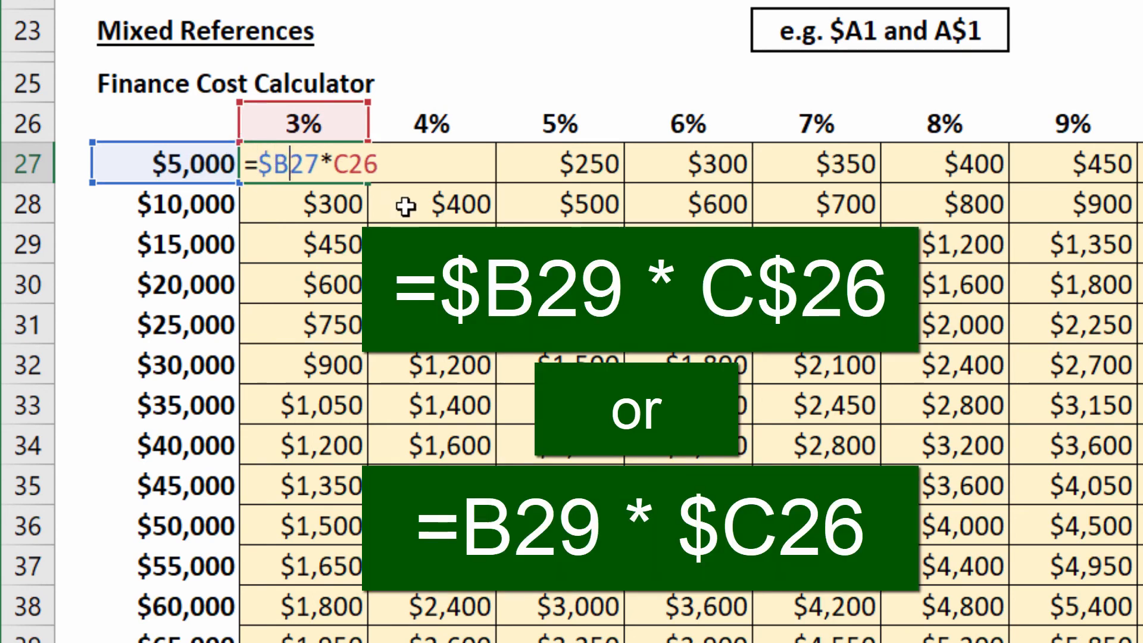
{"action": "key", "text": "Right"}
{"action": "key", "text": "Right"}
{"action": "key", "text": "Right"}
{"action": "key", "text": "Right"}
{"action": "key", "text": "Right"}
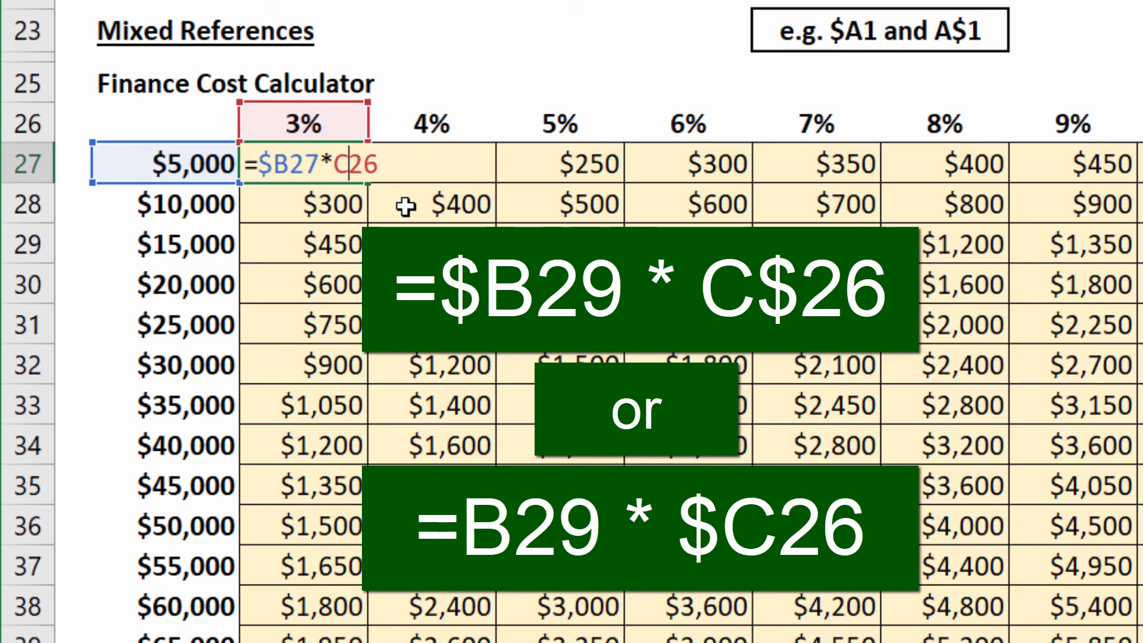
{"action": "type", "text": "$"}
{"action": "key", "text": "ctrl+Return"}
Step: Copy the re-entered C27 formula across the whole finance cost table
{"action": "key", "text": "ctrl+shift+End"}
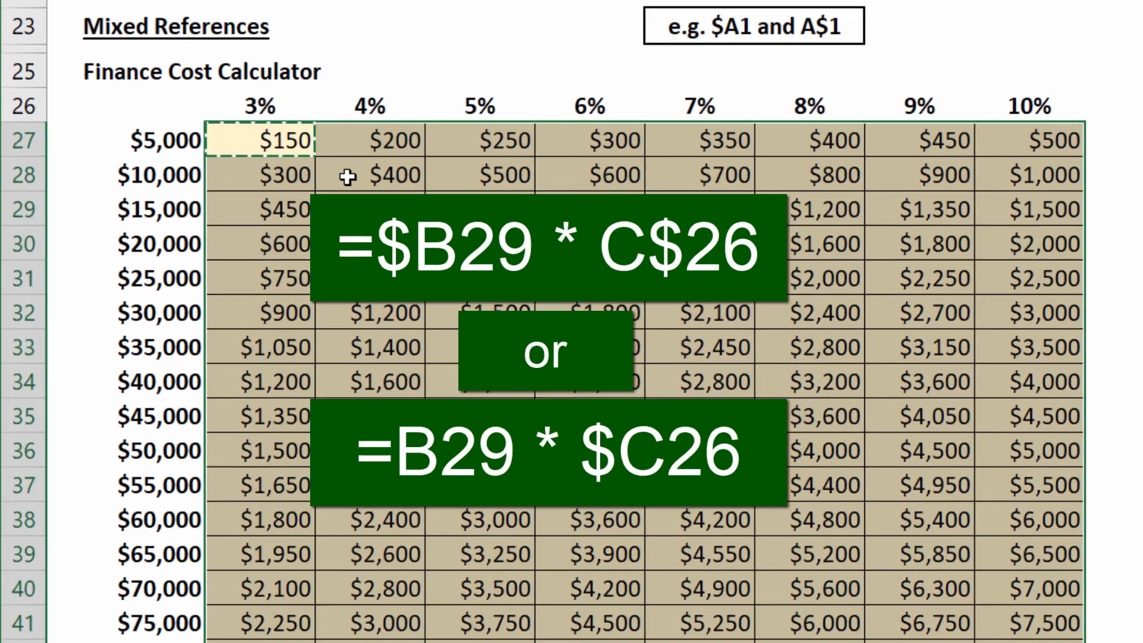